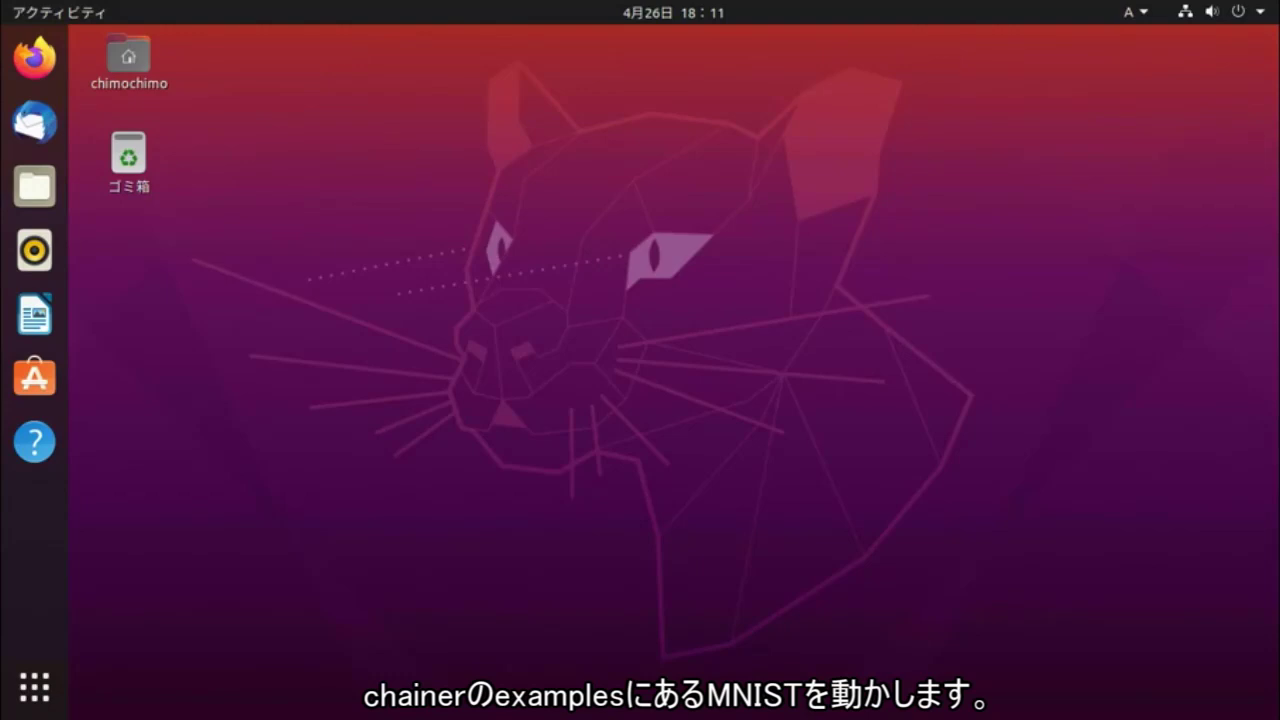
Examine the display settings and the Virtual1 monitor's color management entry, and close the settings window.
right_click(377, 289)
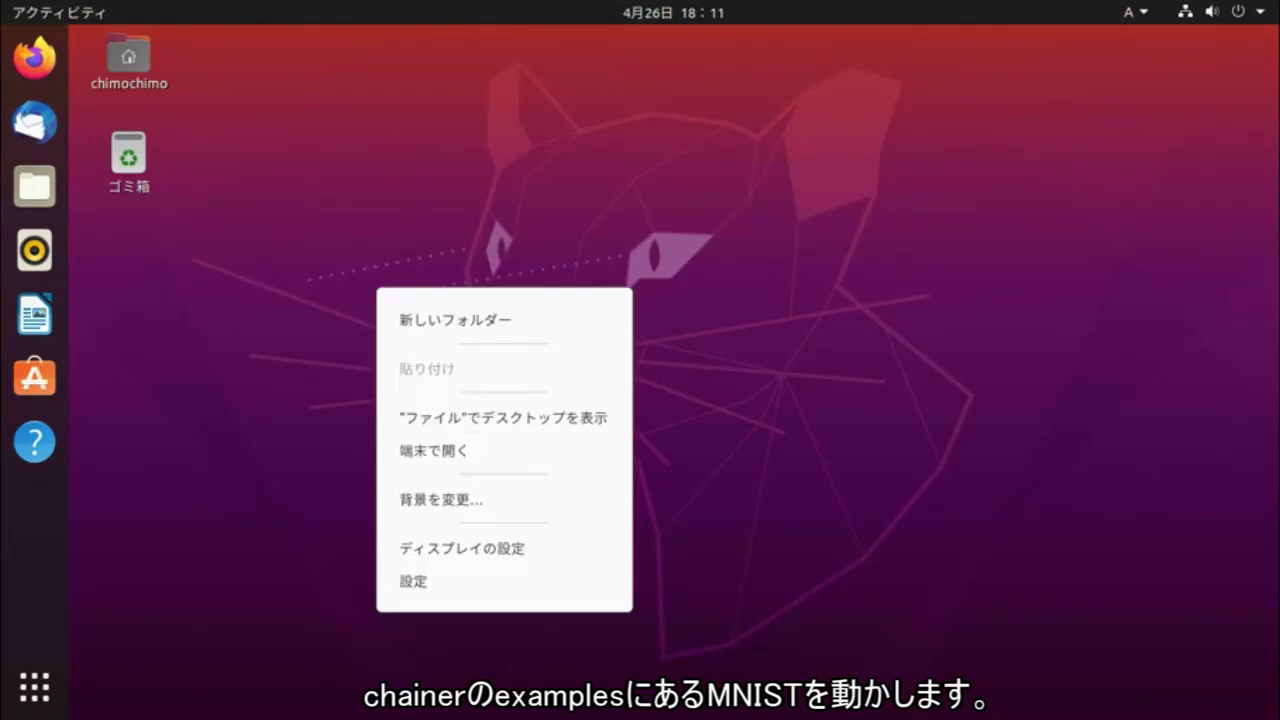
click(462, 548)
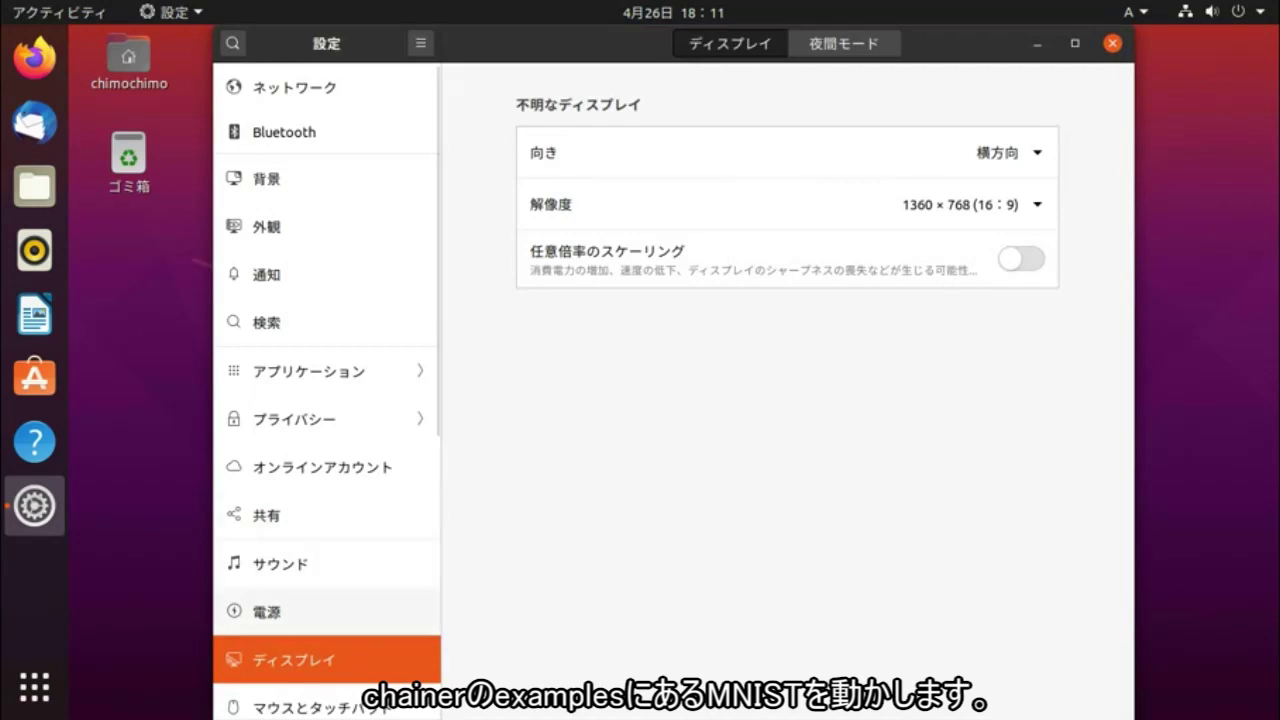
scroll(327, 400, down, 2)
scroll(327, 400, up, 2)
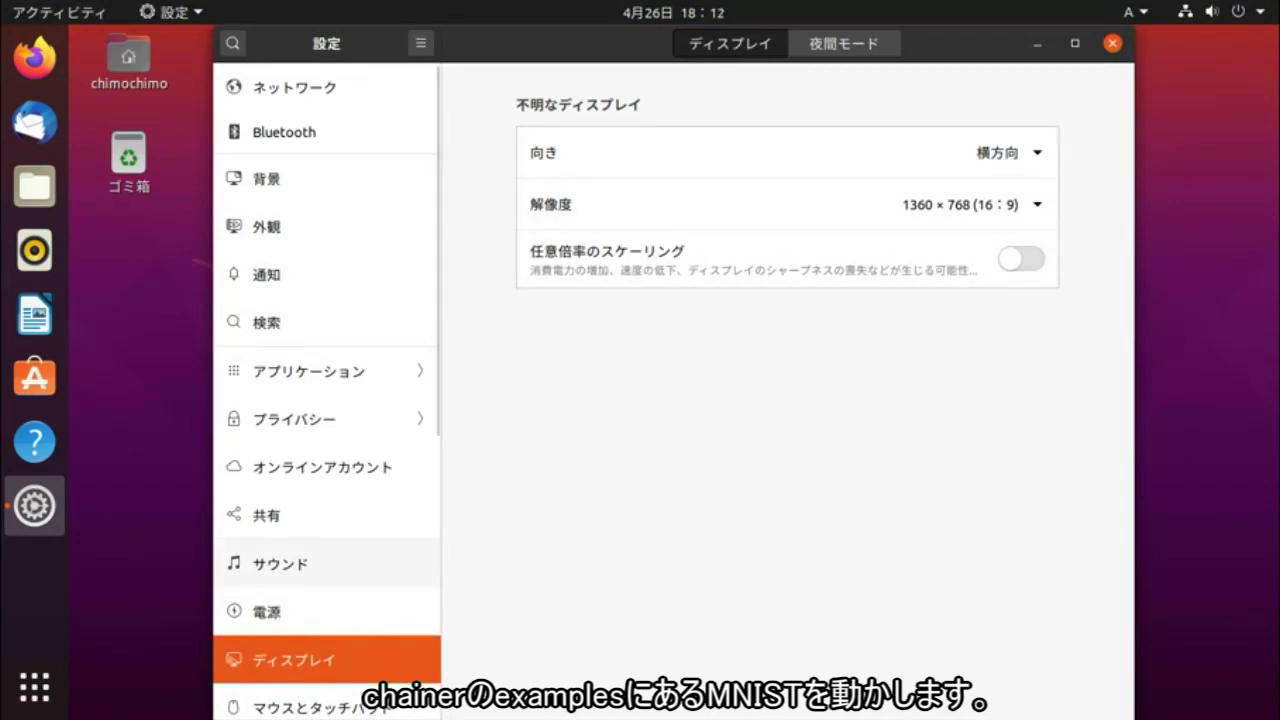
scroll(326, 450, down, 6)
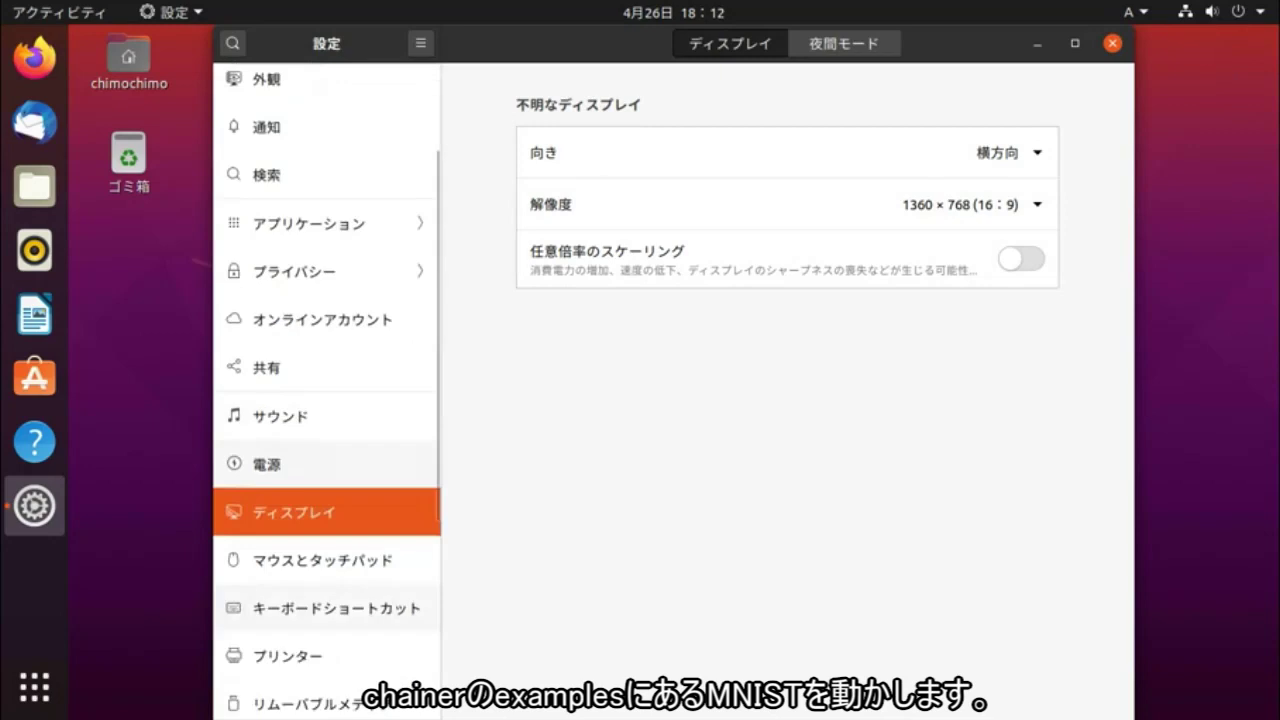
scroll(326, 411, down, 2)
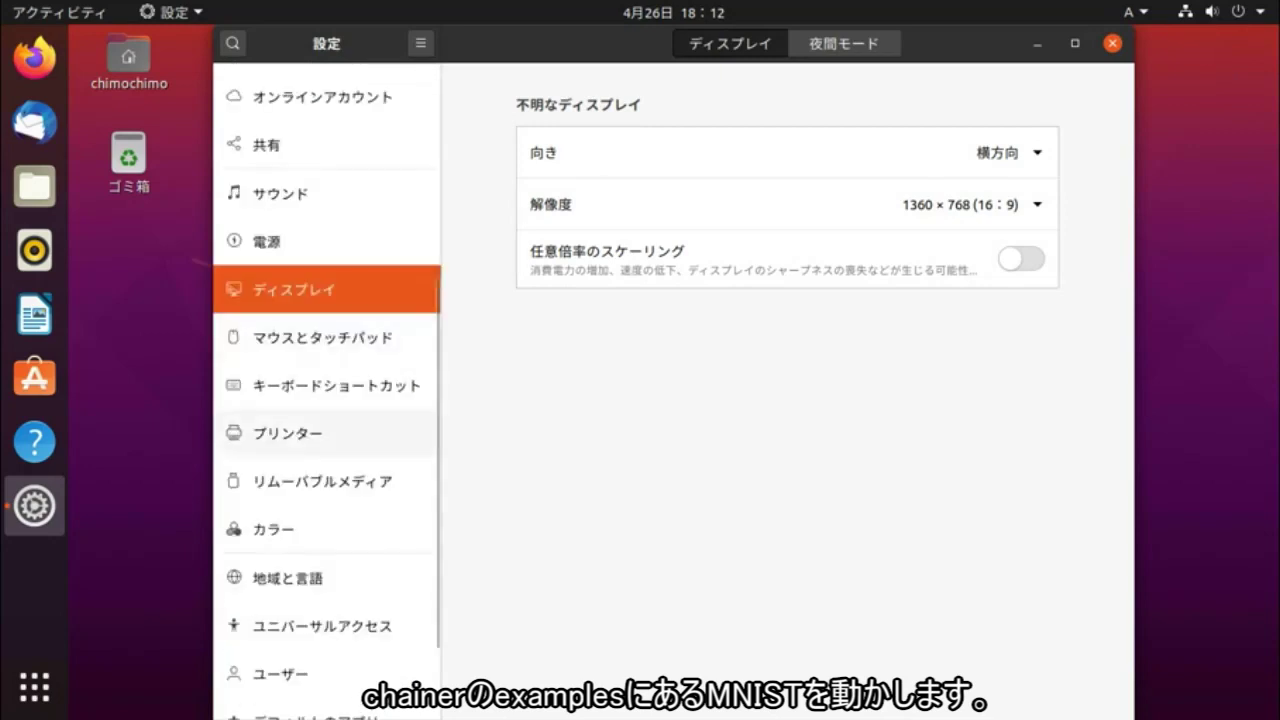
click(300, 529)
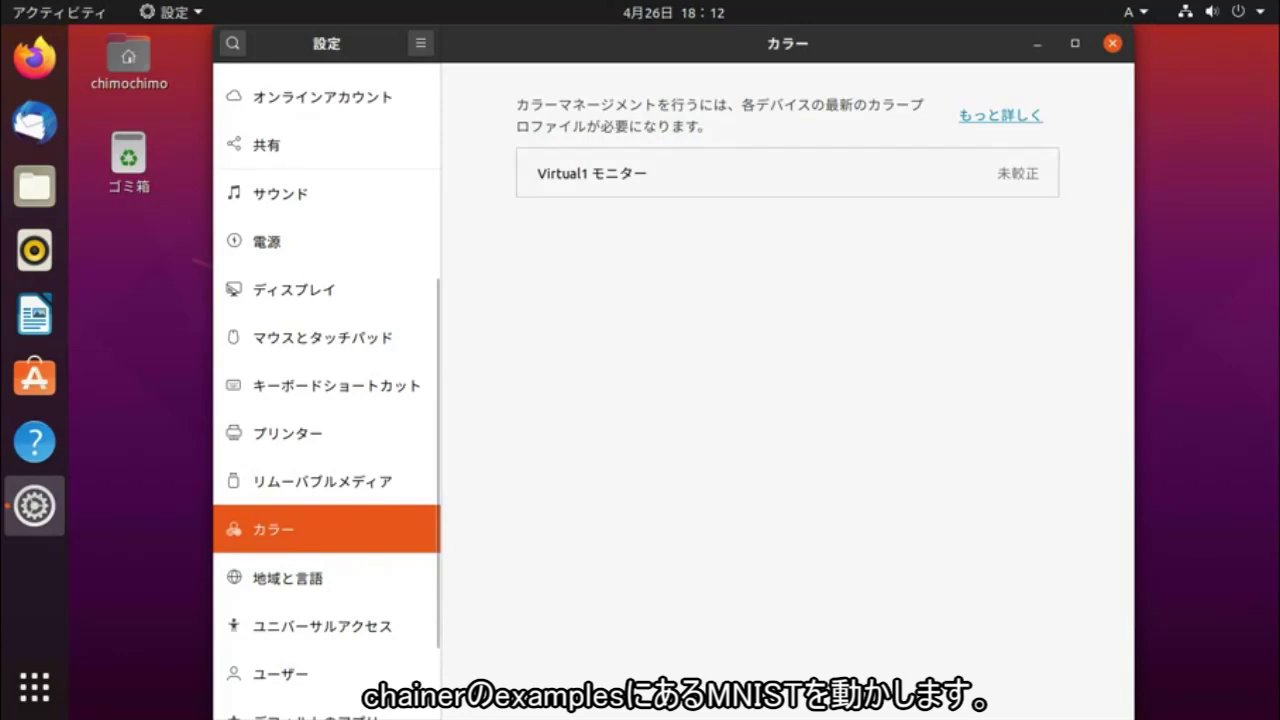
click(700, 173)
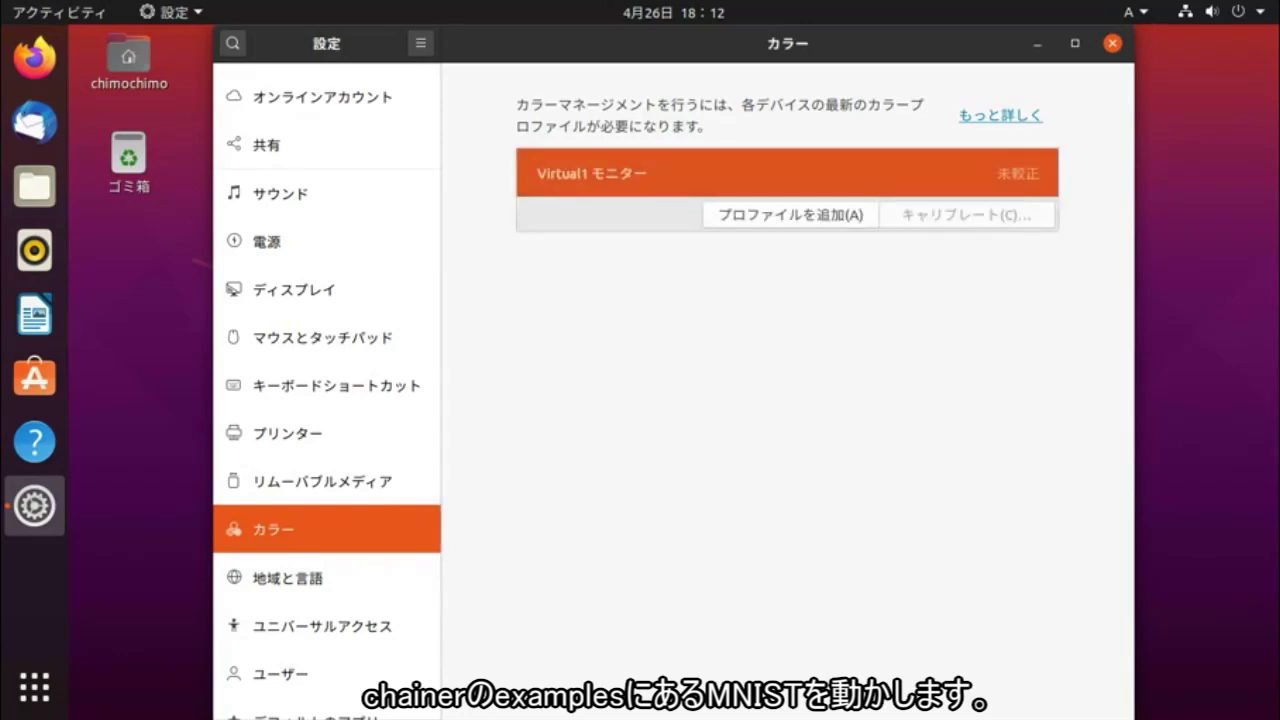
scroll(327, 480, down, 3)
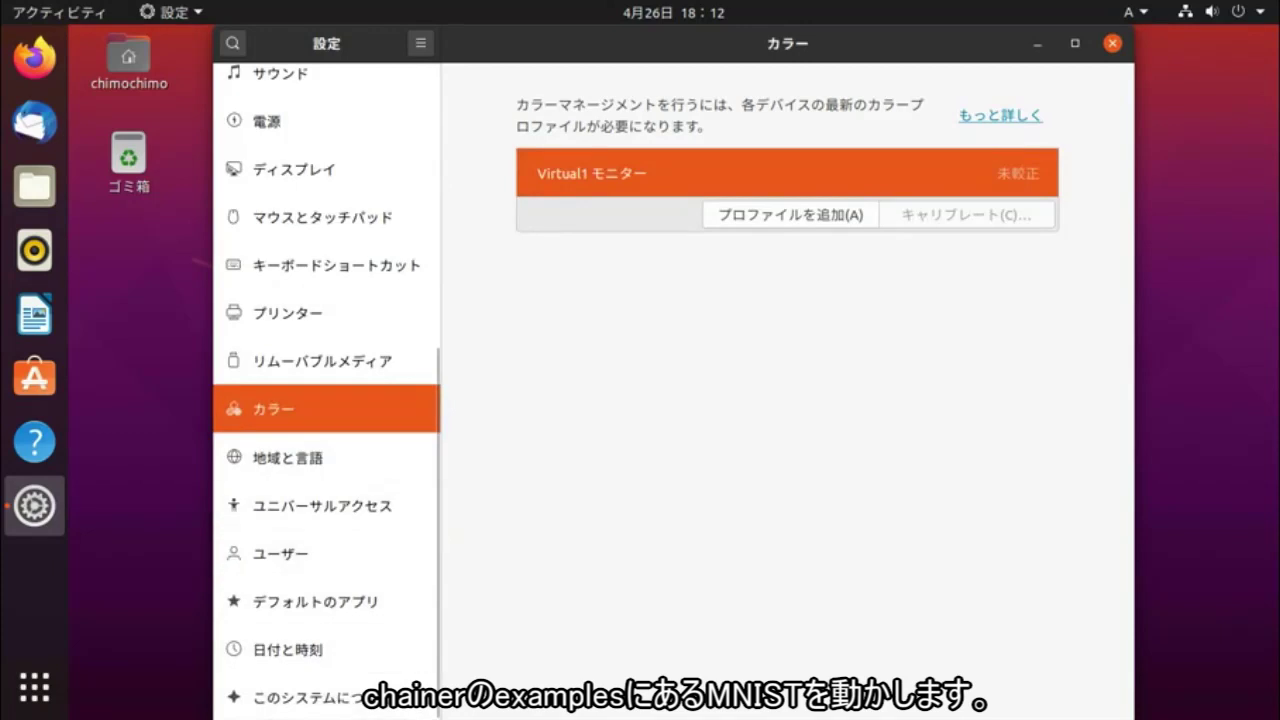
scroll(327, 400, up, 3)
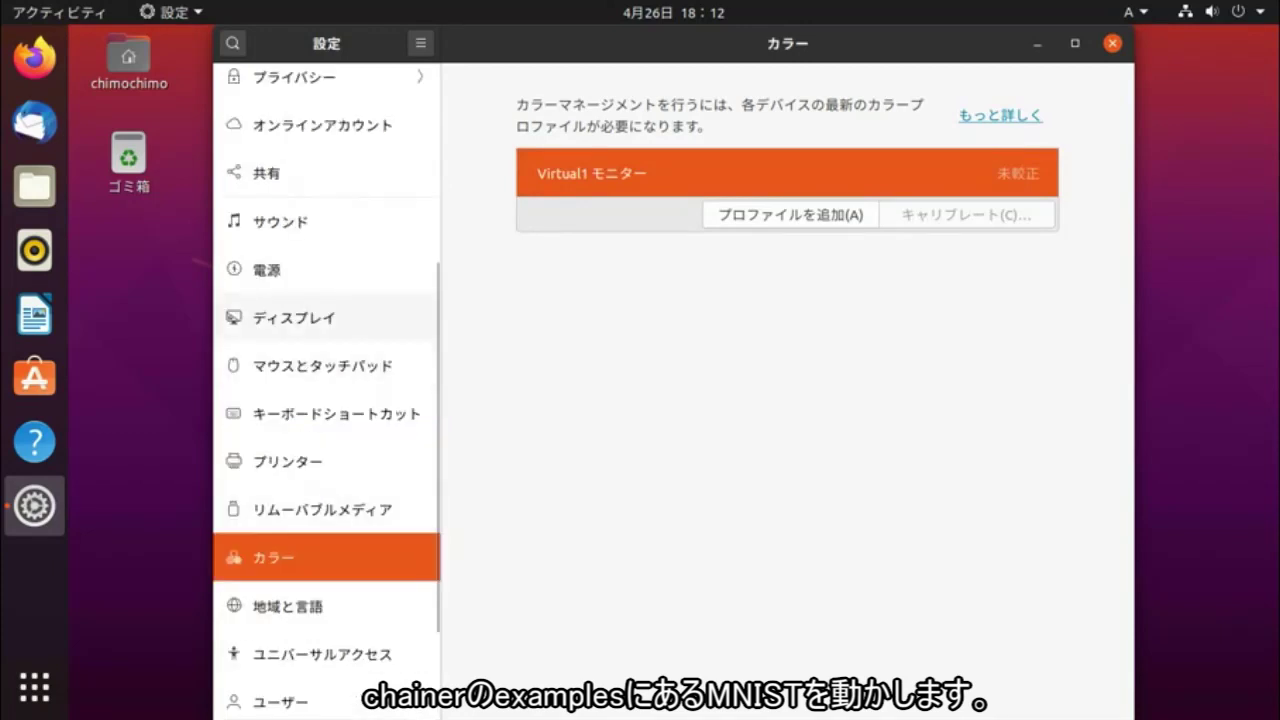
click(295, 317)
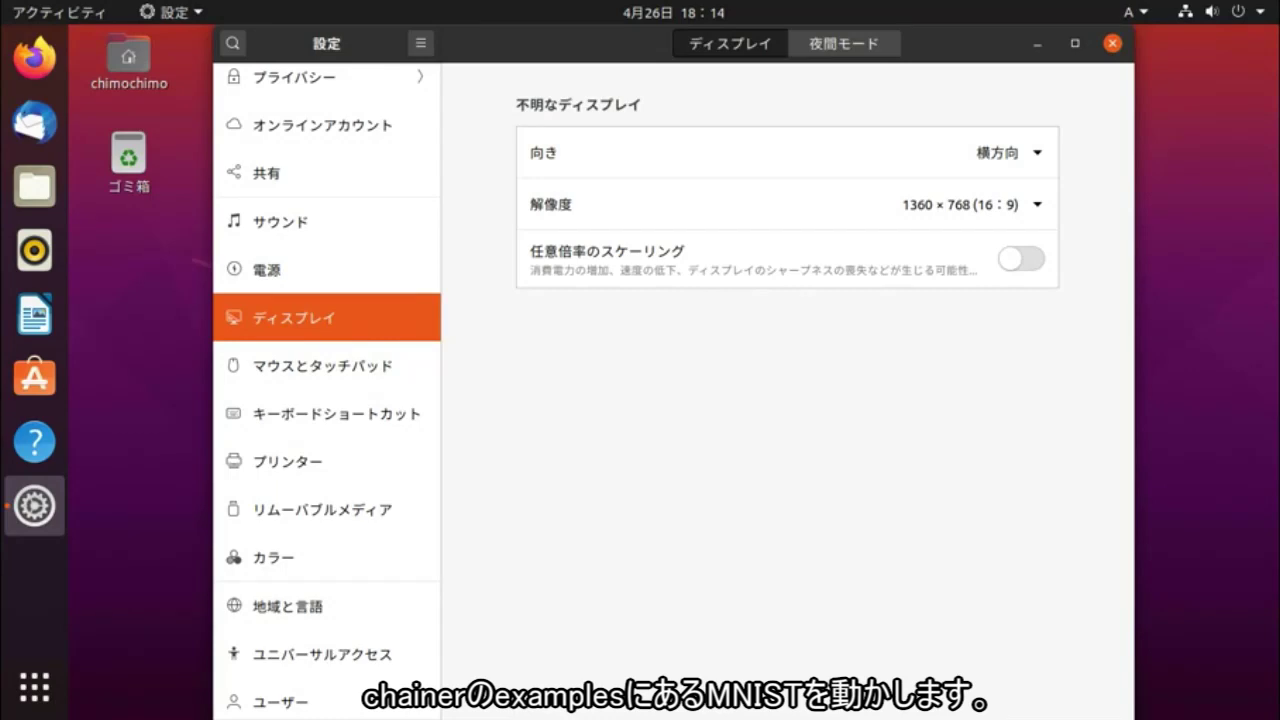
key(alt+F4)
Open a terminal in the desktop folder and list the folder's contents with ls.
right_click(527, 165)
key(Up)
key(Up)
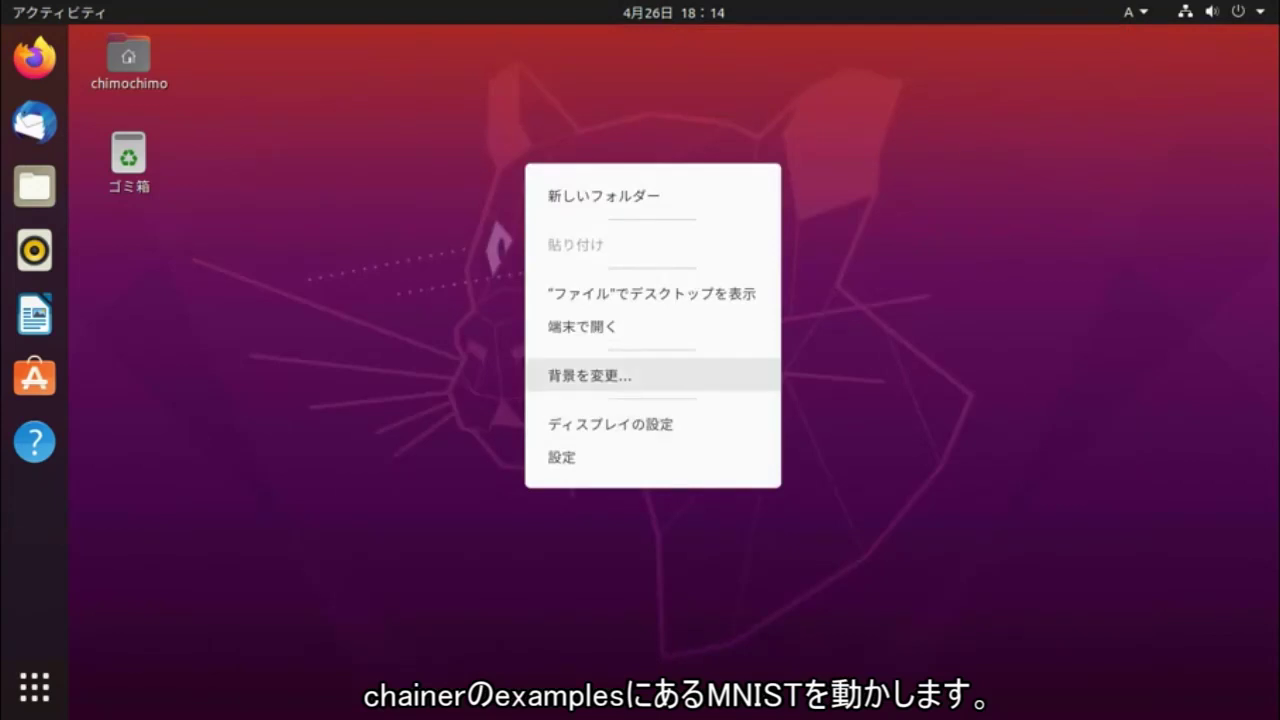
key(Return)
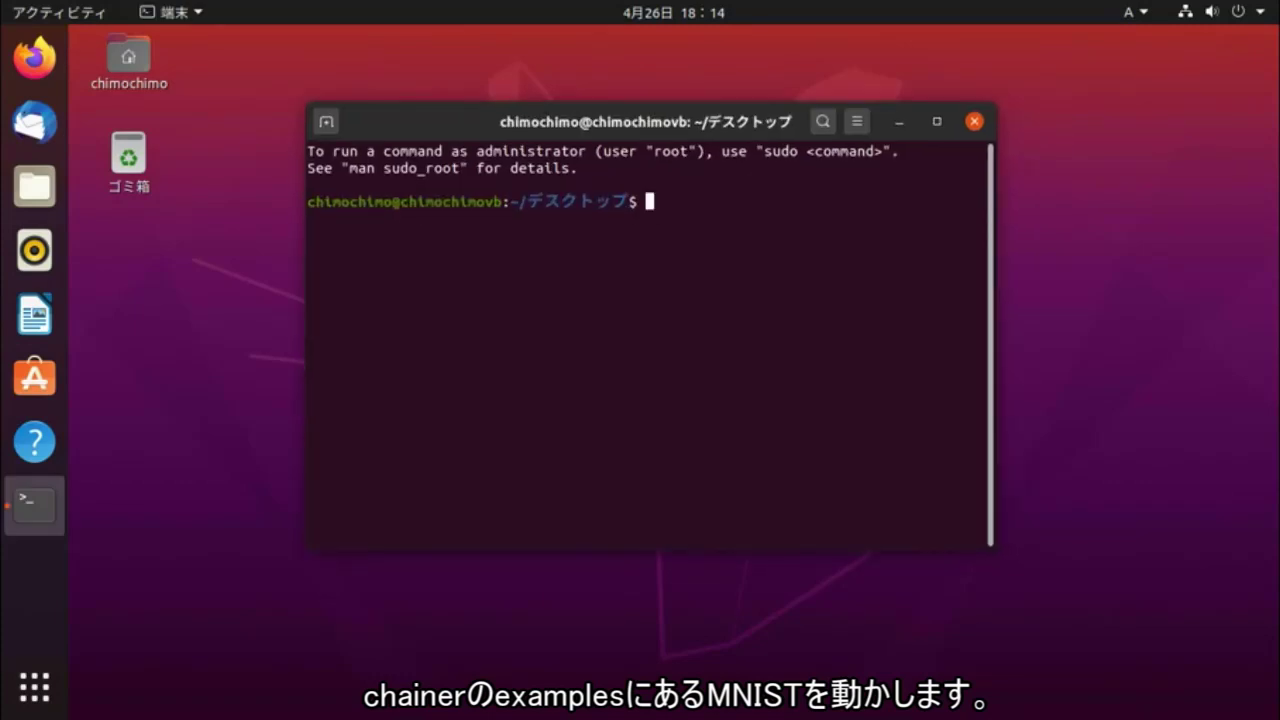
text(ls)
key(Return)
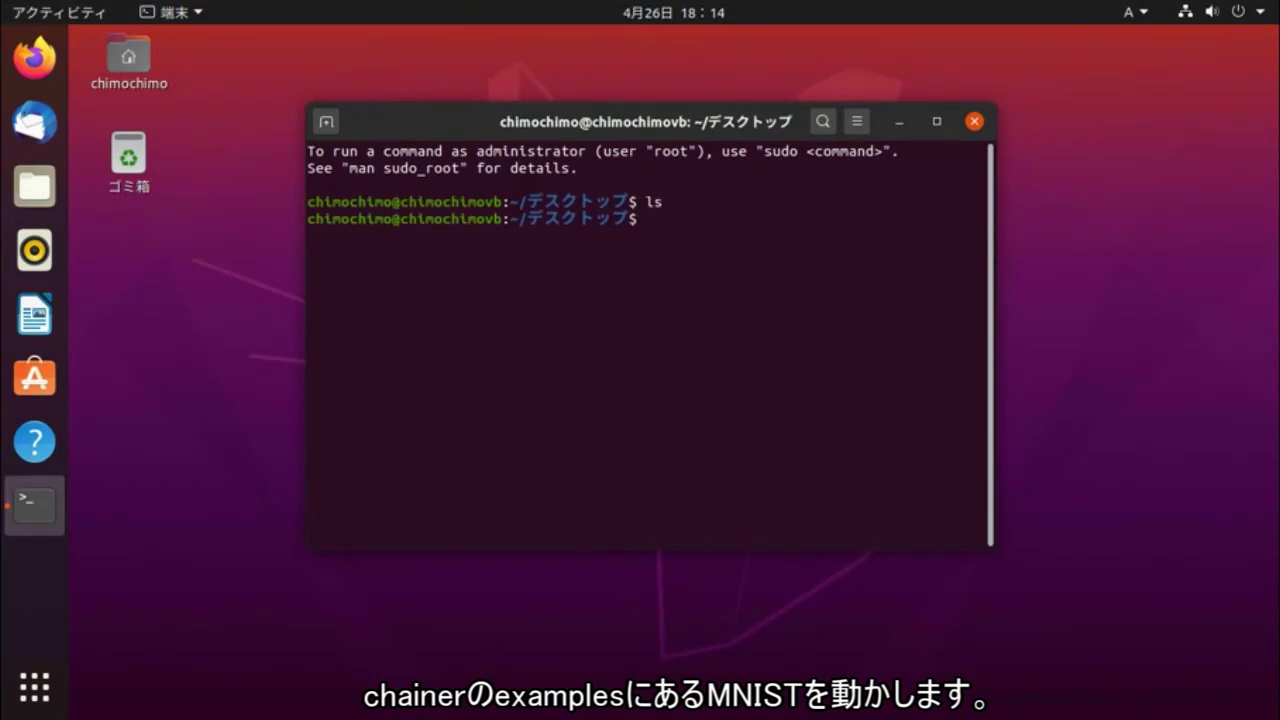
Try to launch Python with the python command, and start the interactive interpreter with python3 instead.
text(python)
key(Return)
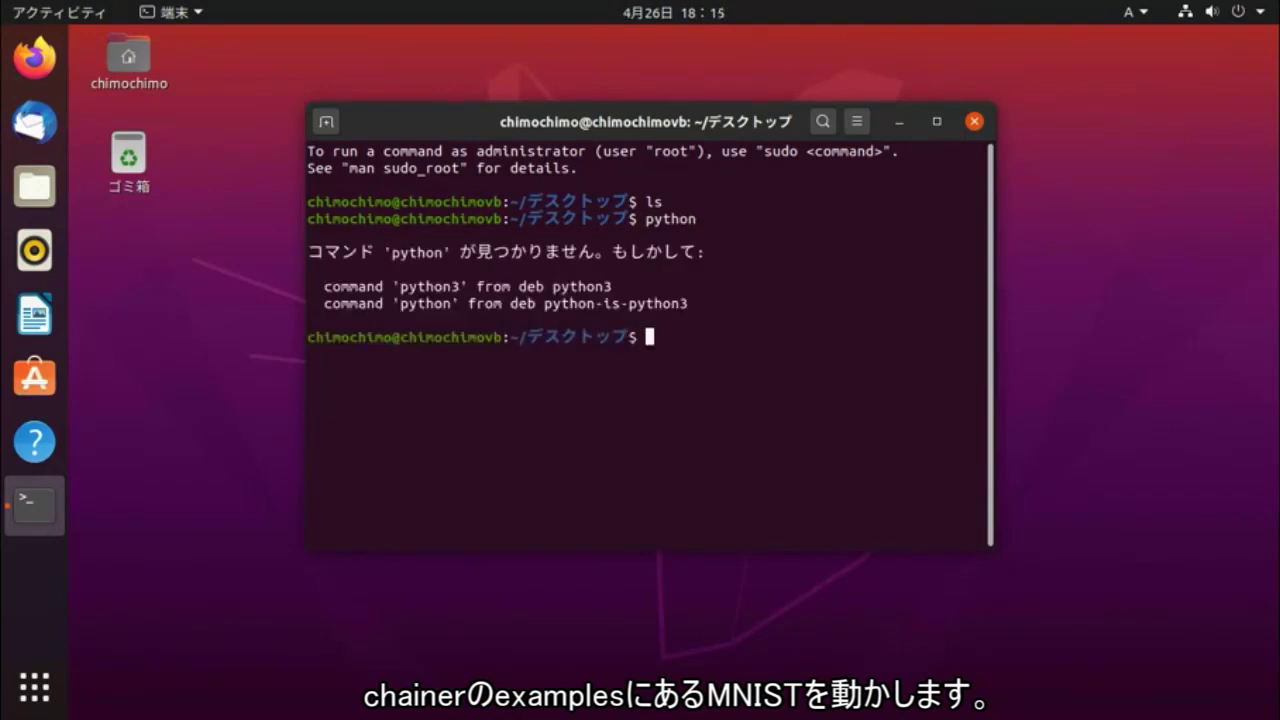
text(python3)
key(Return)
key(Return)
key(Return)
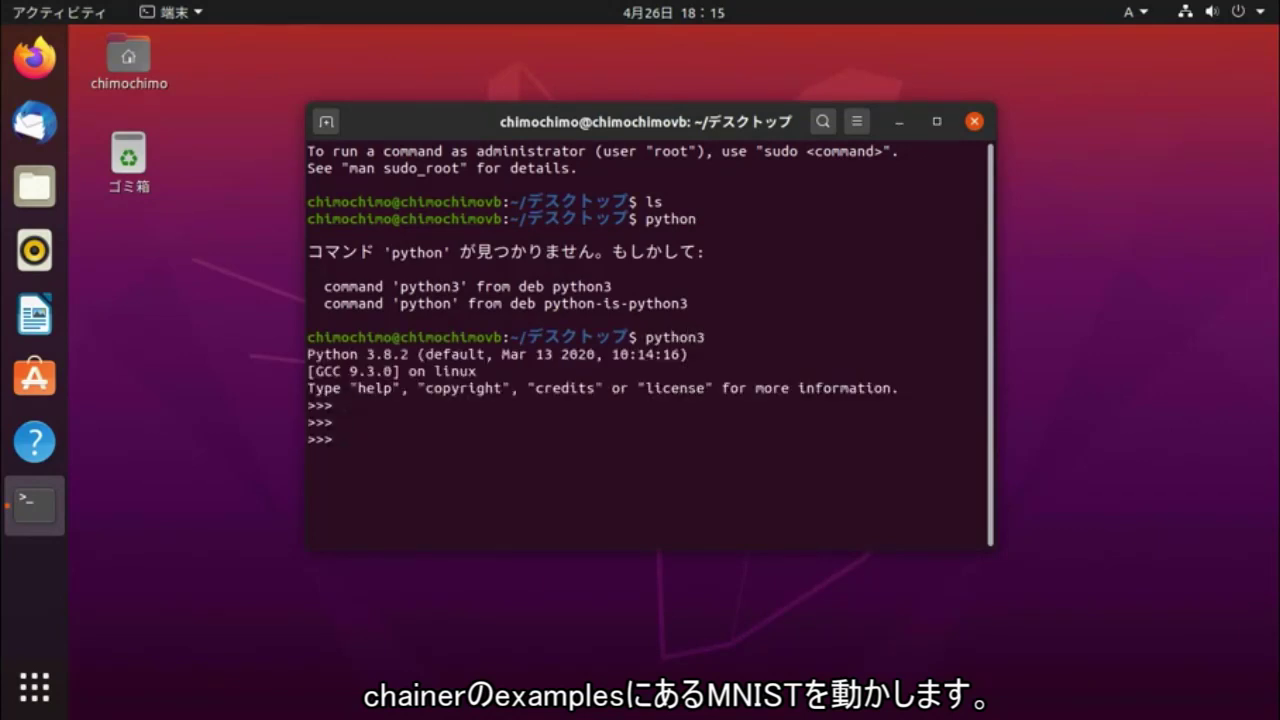
Try to run print(hello python), without quotation marks, in the Python interpreter.
text(print(hello p)
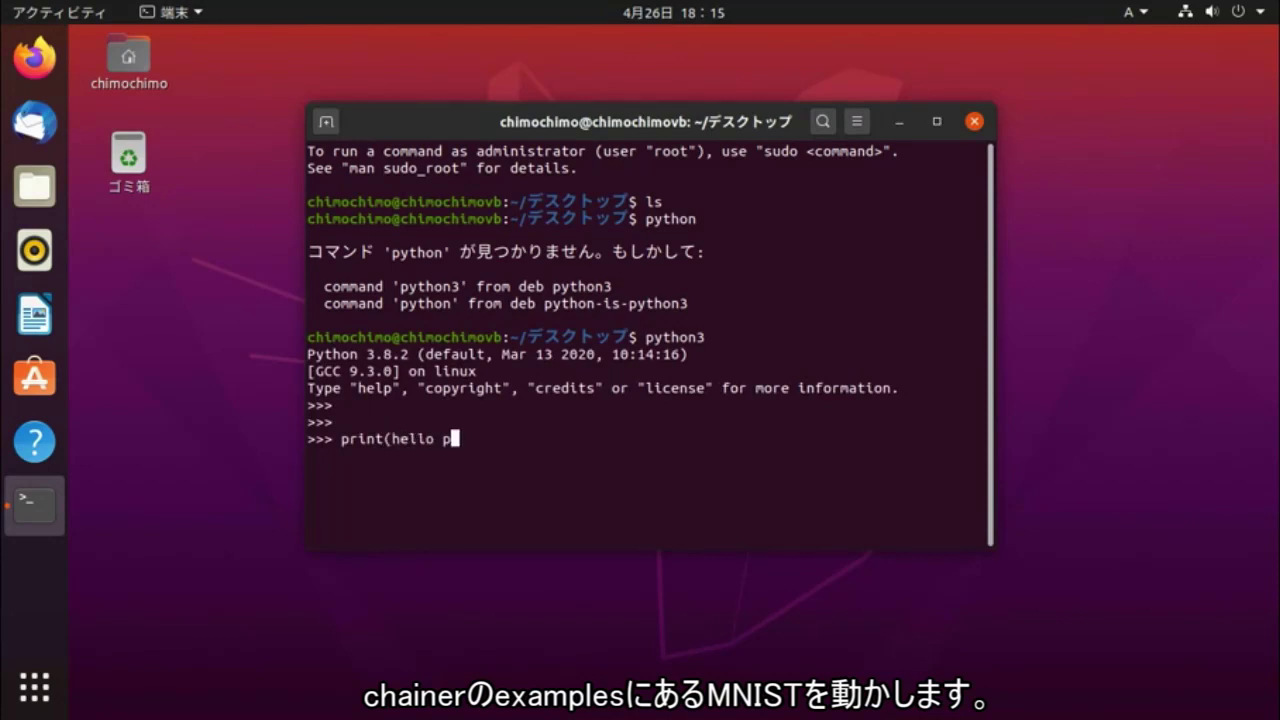
text(ython))
key(Return)
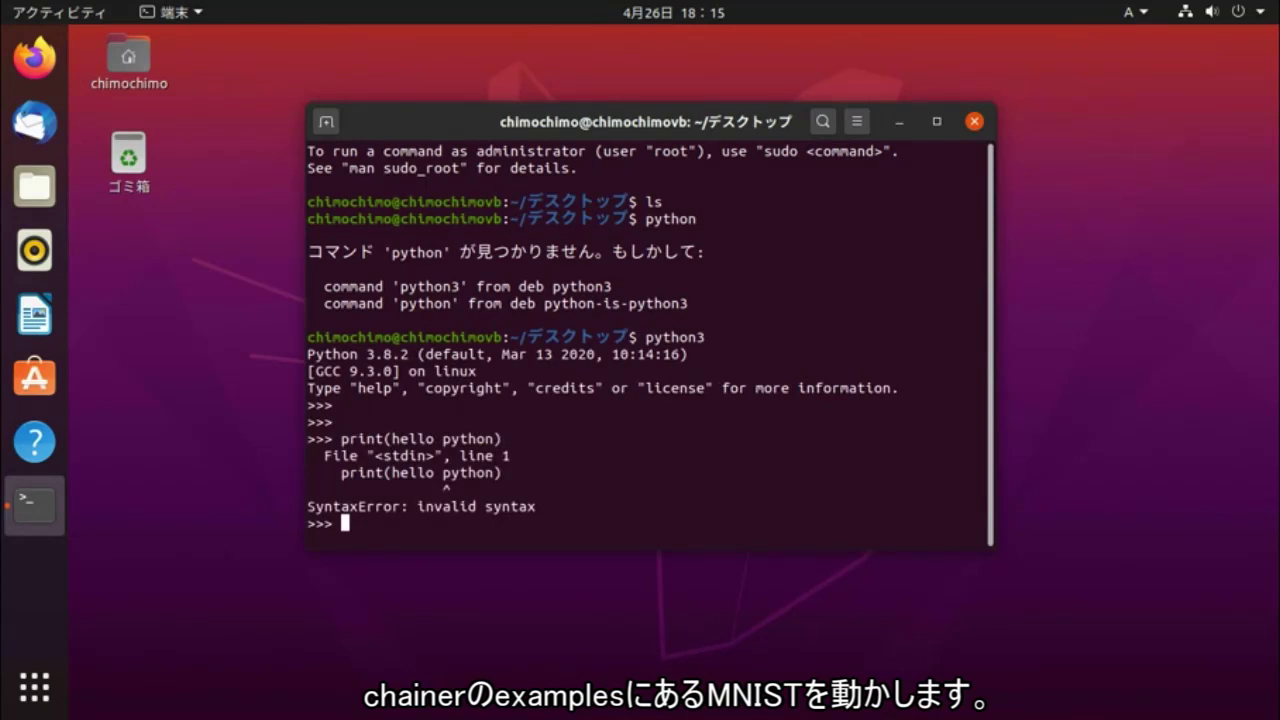
Correct the previous statement by enclosing its text in double quotes and run print("hello python").
key(Up)
key(Left)
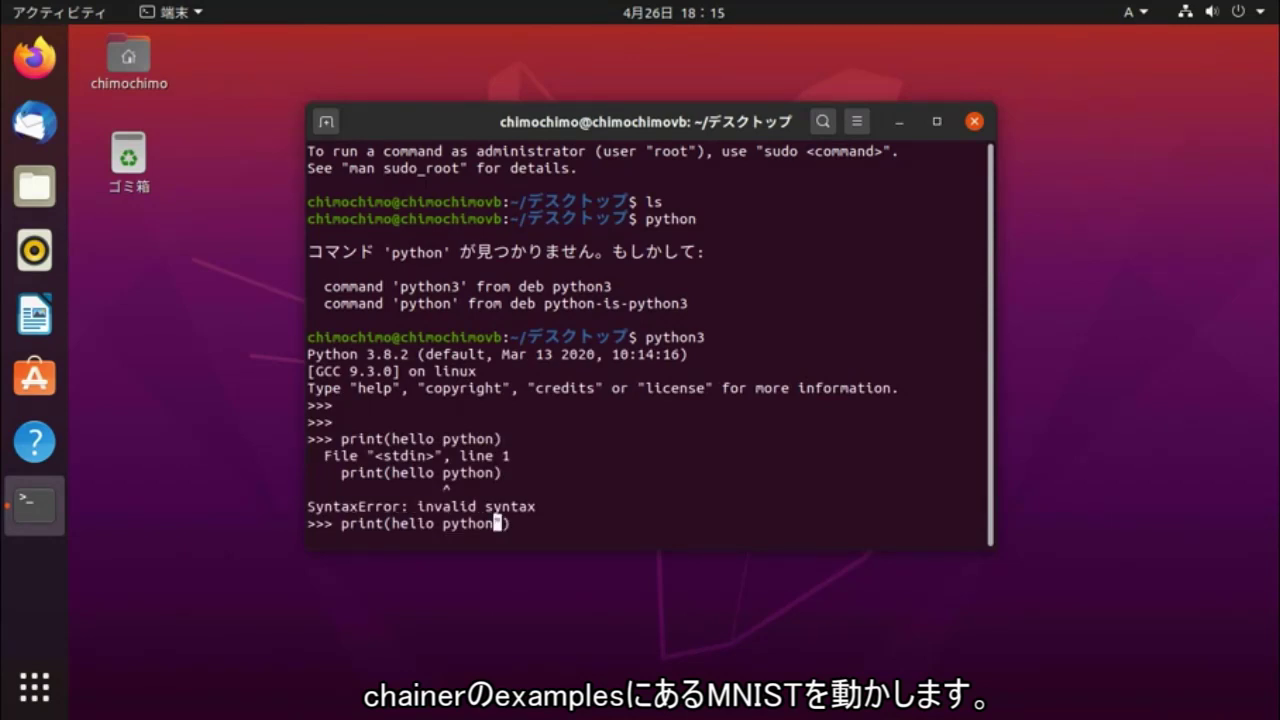
text(")
key(Left)
key(Left)
key(Left)
key(Left)
key(Left)
key(Left)
key(Left)
key(Left)
key(Left)
key(Left)
key(Left)
key(Left)
key(Left)
text(")
key(Return)
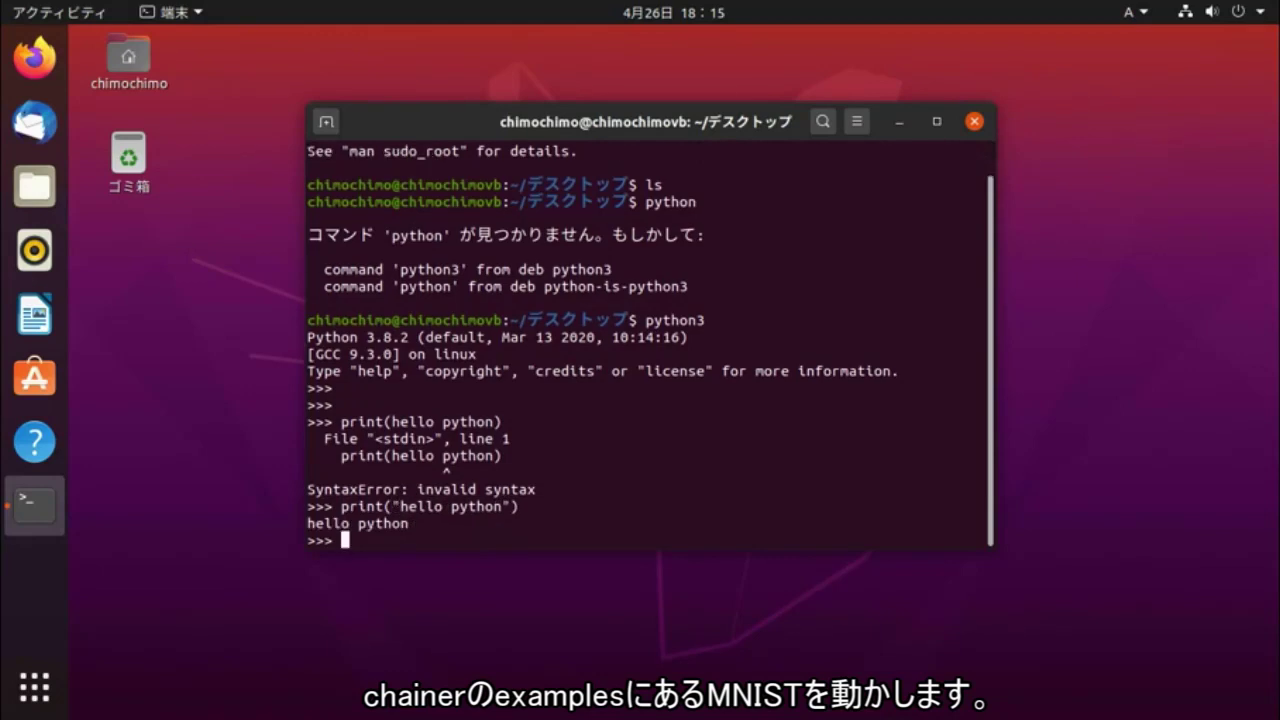
Exit the Python interpreter and return to the shell prompt.
key(Return)
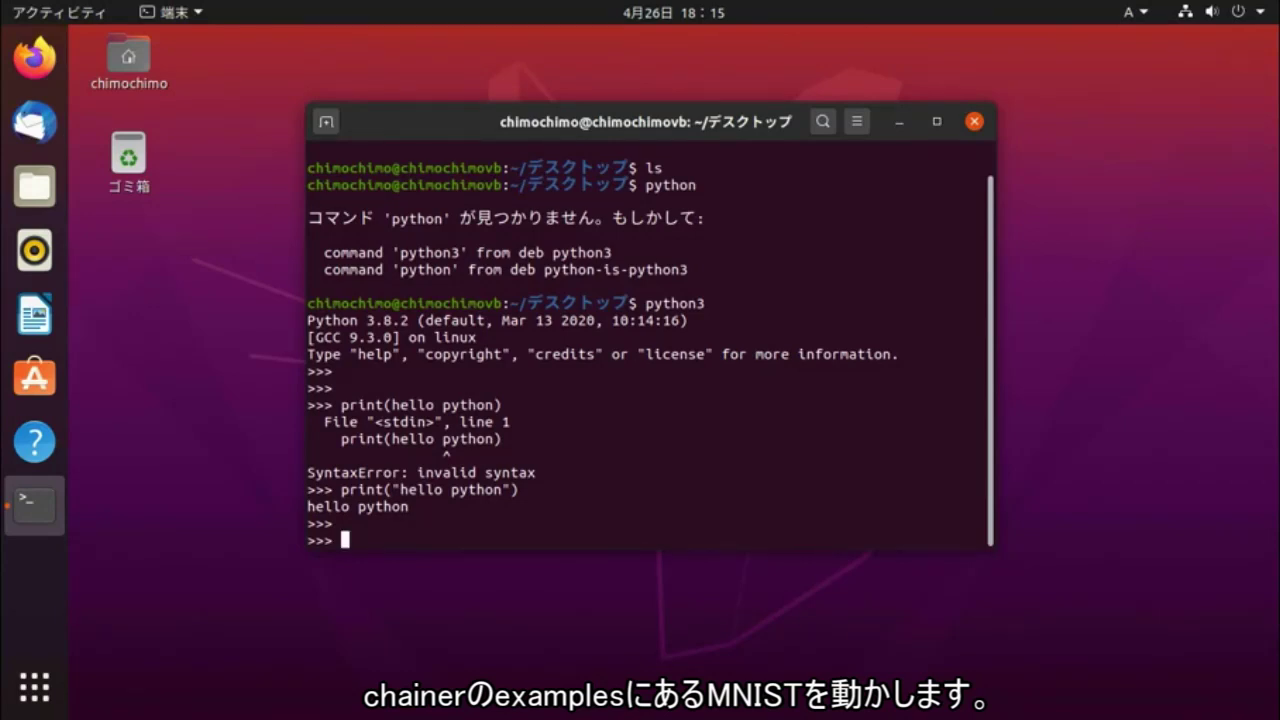
key(ctrl+d)
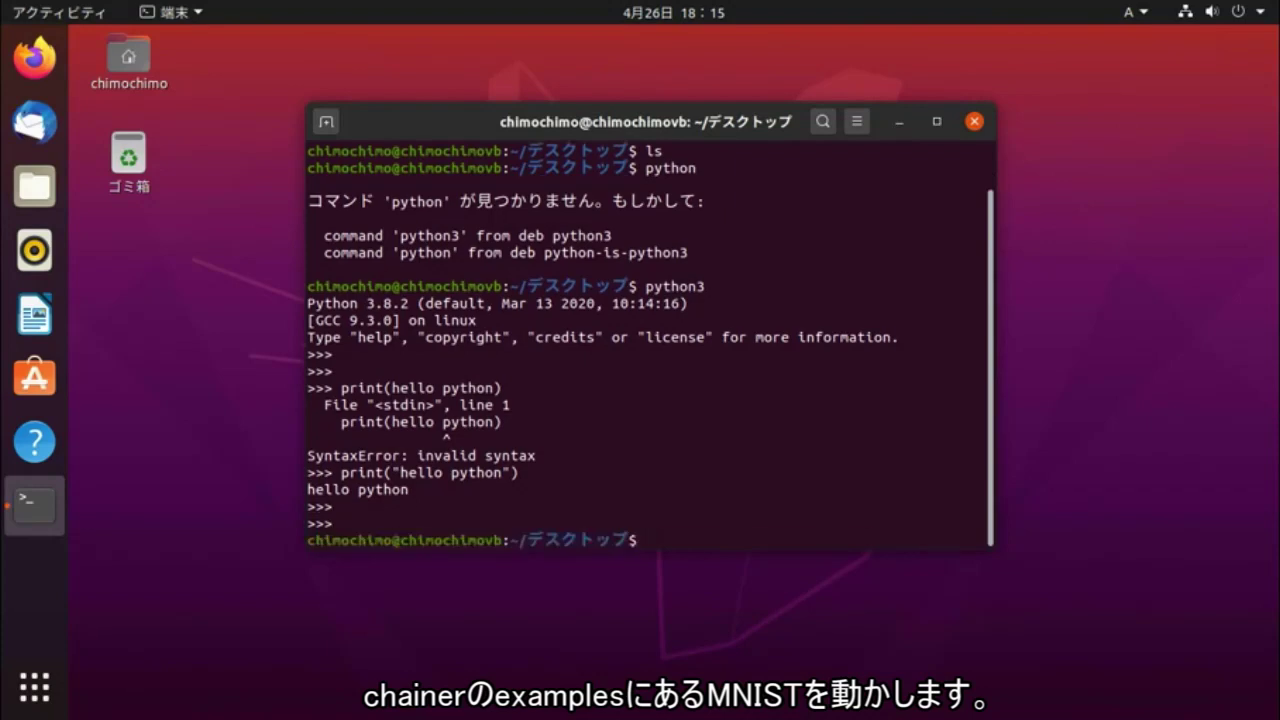
key(Return)
Try to install Chainer with sudo apt install chainer, entering the account password for sudo.
text(apt)
key(BackSpace)
key(BackSpace)
key(BackSpace)
key(BackSpace)
text(sudo apt install chainer)
key(Return)
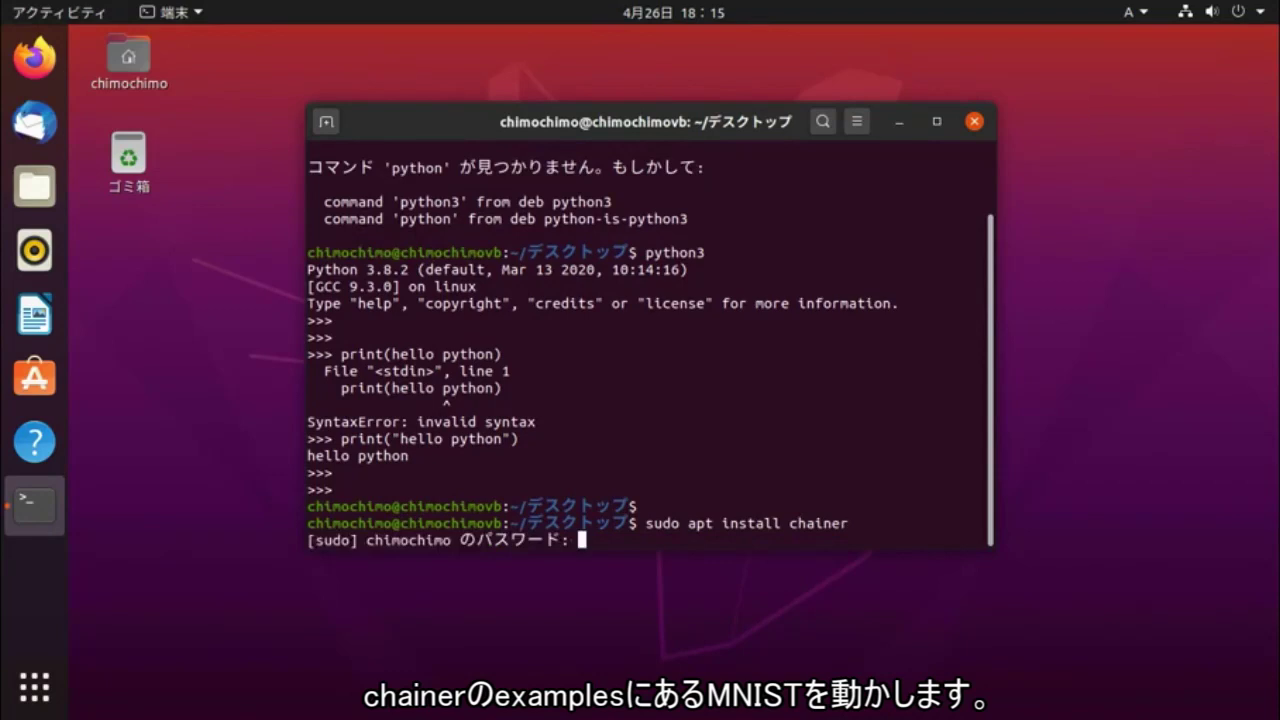
key(Return)
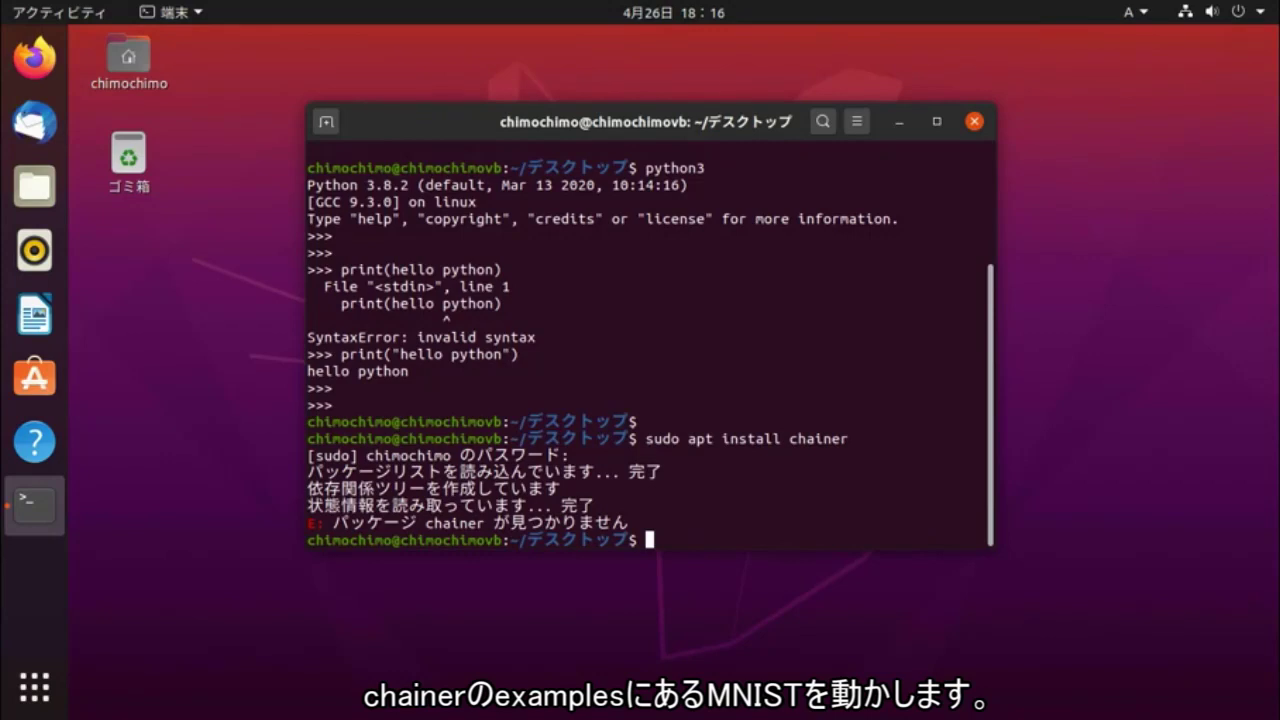
Move the terminal window slightly to the left and add two empty prompt lines.
drag(640, 121, 534, 120)
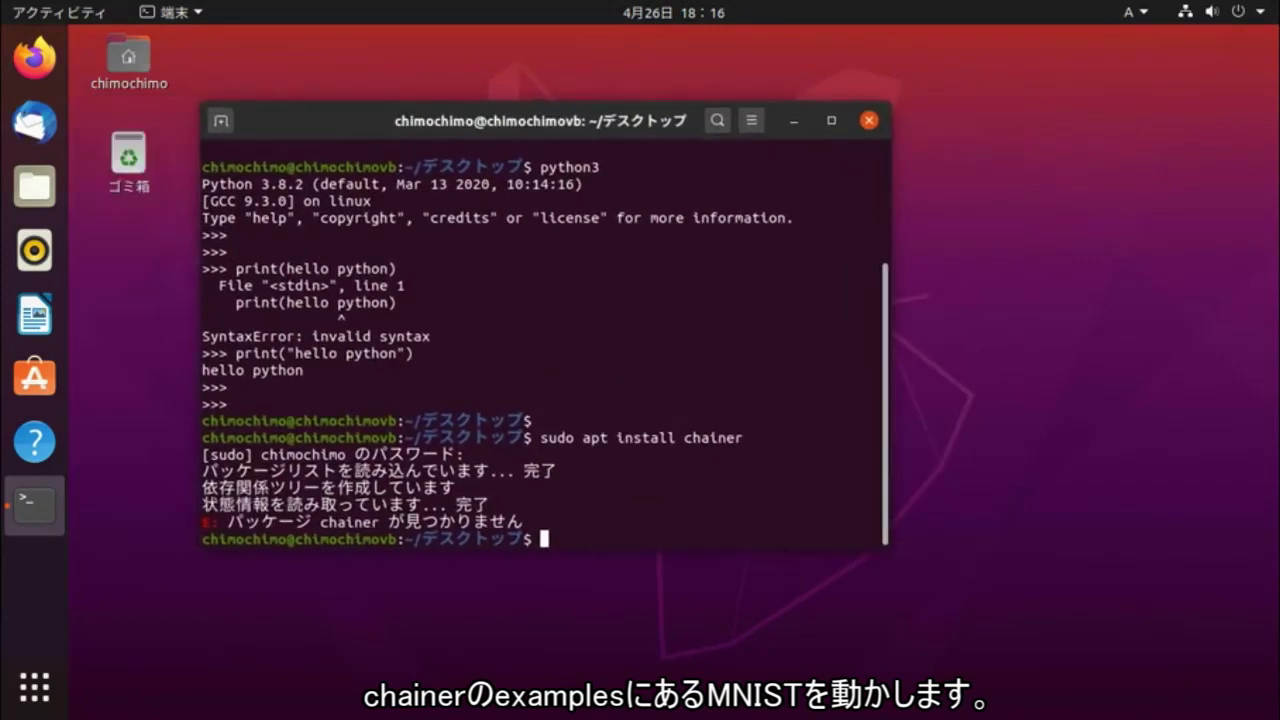
key(Return)
key(Return)
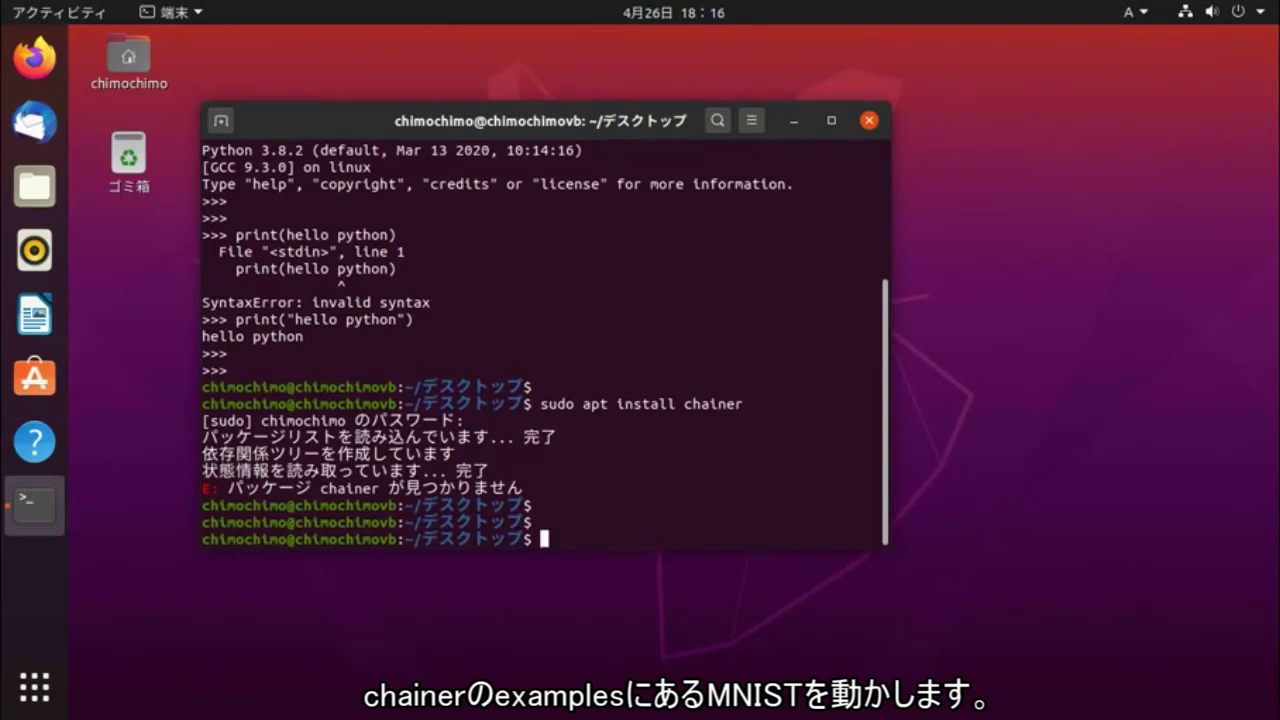